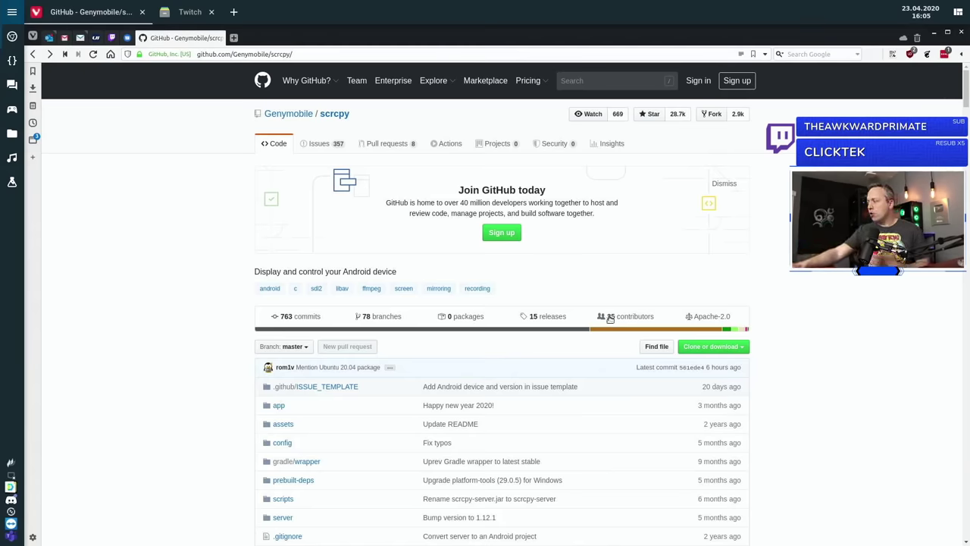
left_click(550, 314)
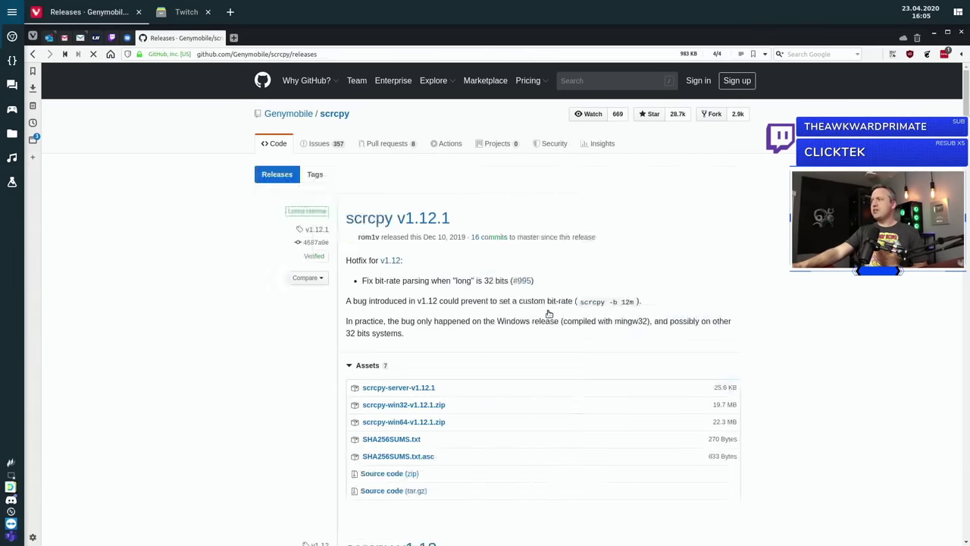
scroll(530, 357, "down", 2)
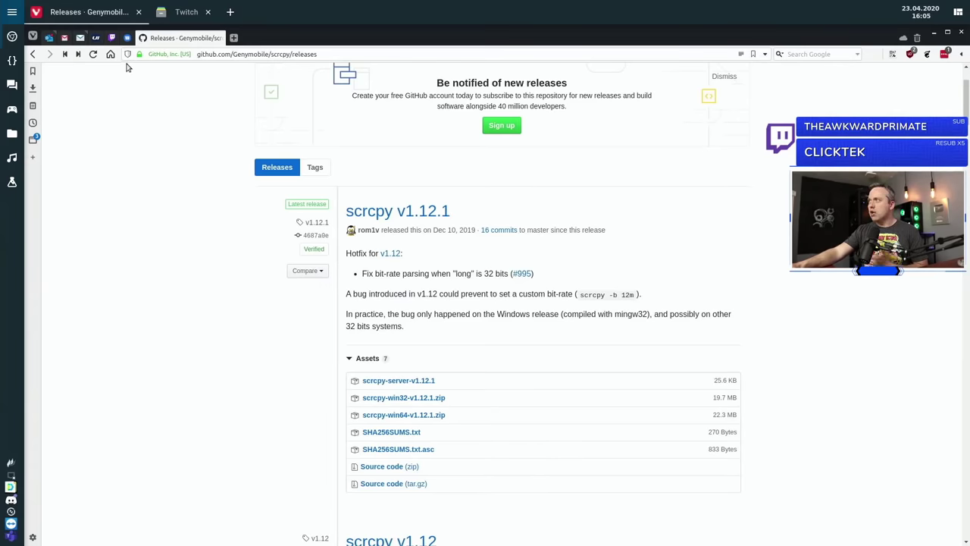
left_click(34, 55)
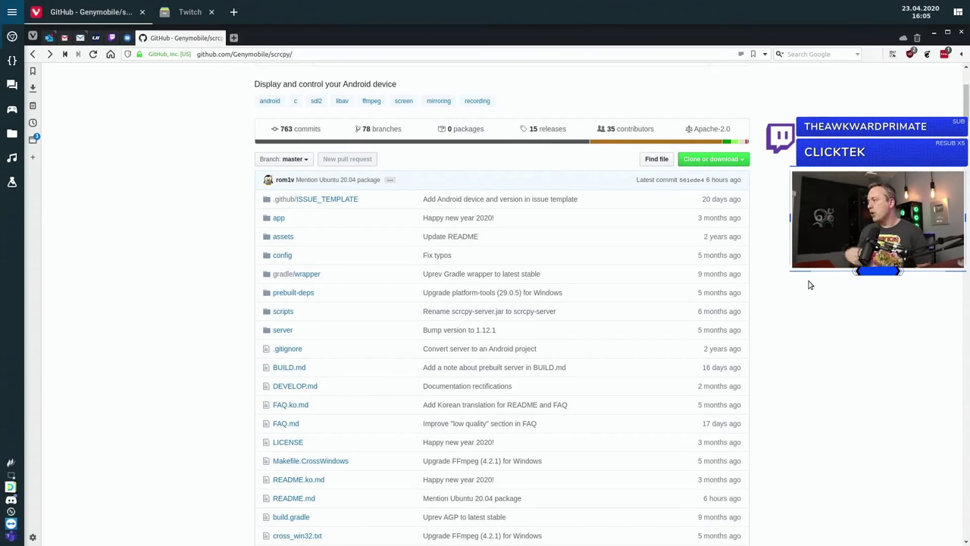
scroll(807, 288, "down", 5)
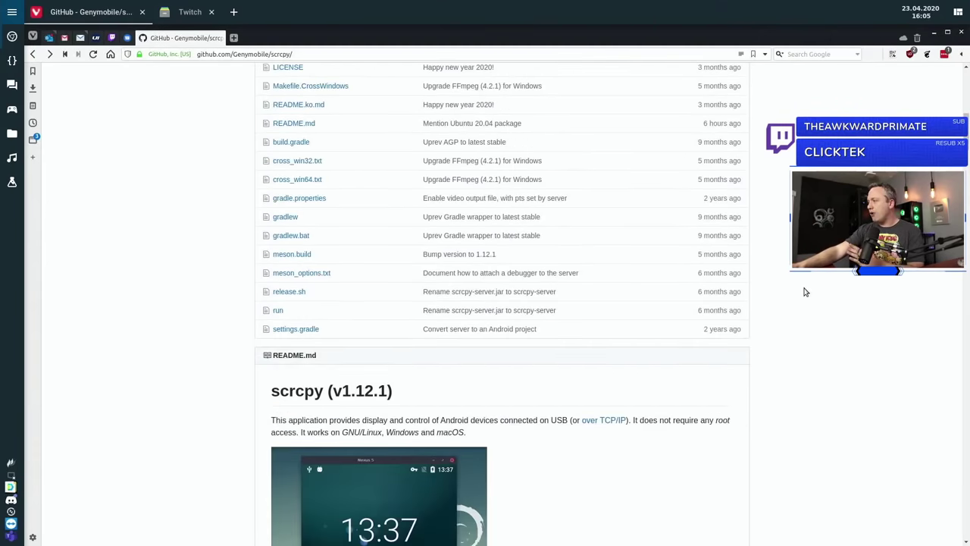
Scroll the scrcpy README down to the Requirements and Get the app sections.
scroll(806, 292, "down", 4)
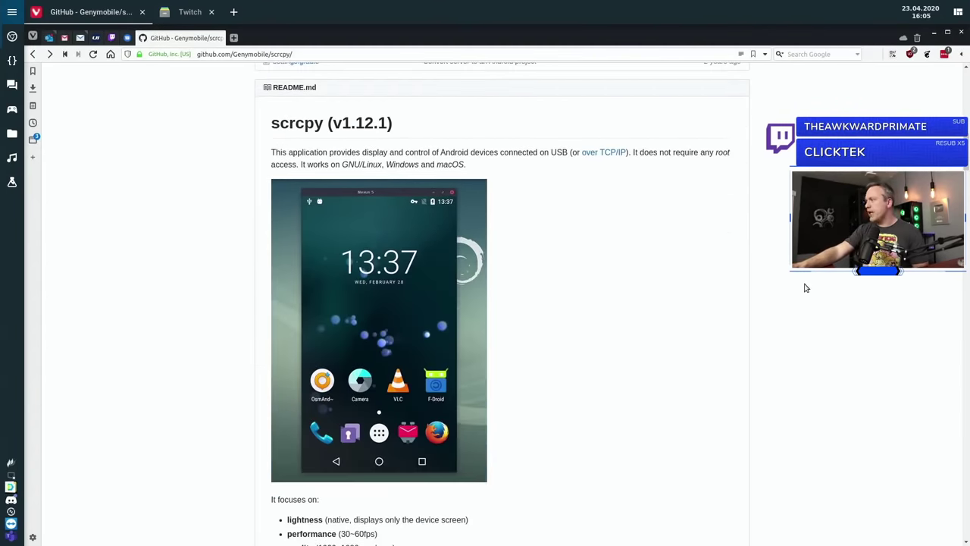
scroll(806, 287, "down", 1)
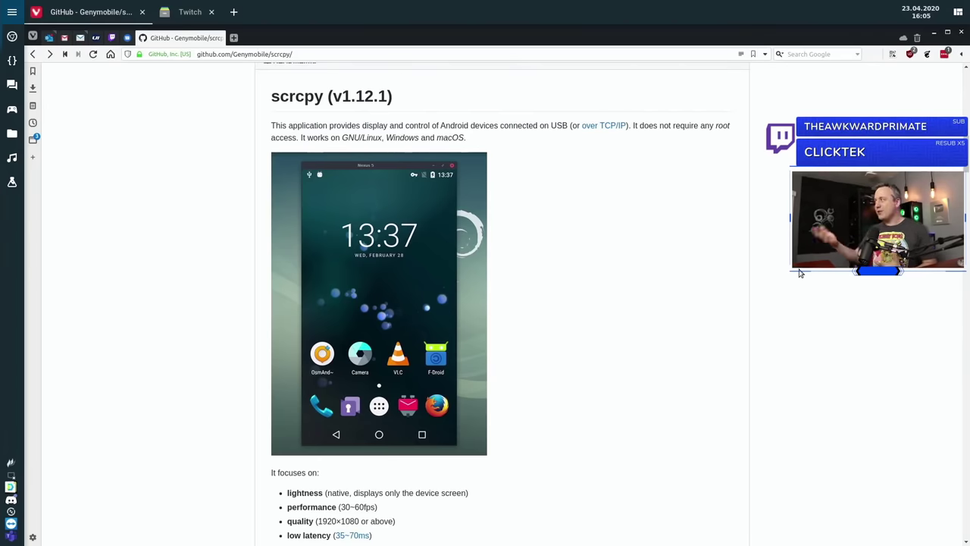
scroll(756, 267, "down", 3)
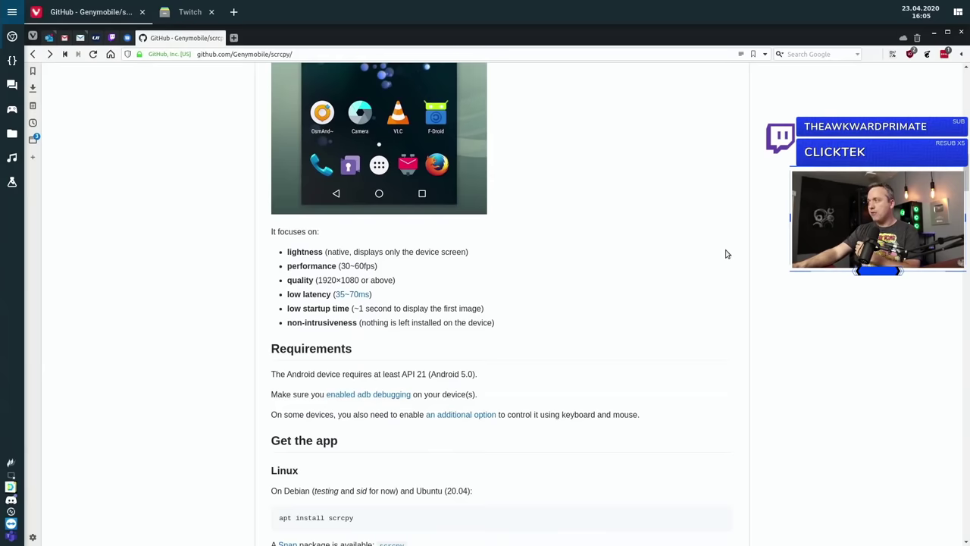
scroll(725, 254, "down", 1)
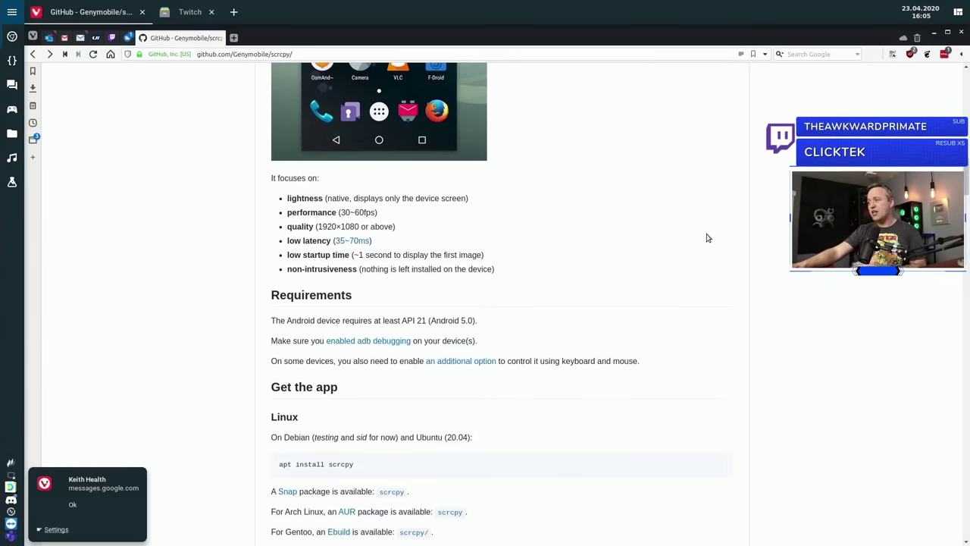
scroll(703, 237, "down", 1)
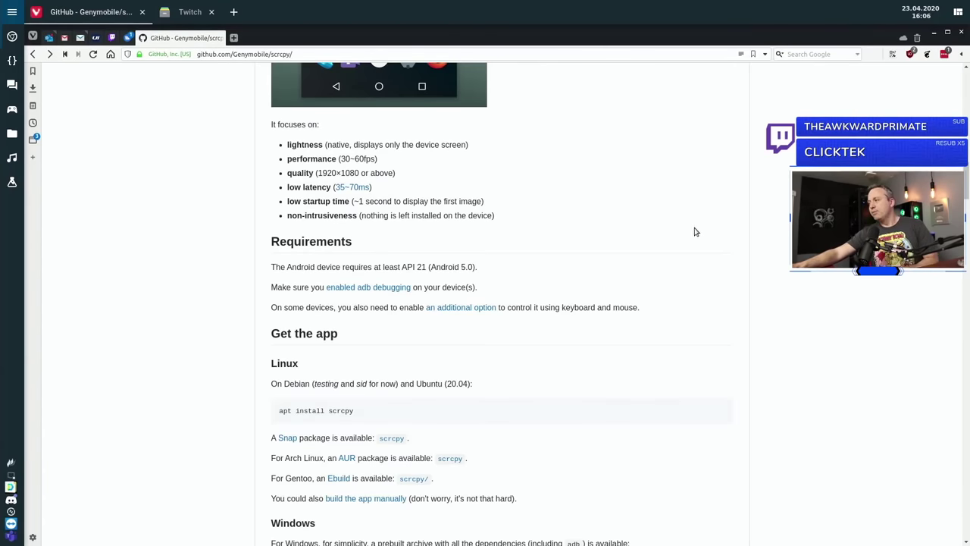
scroll(693, 231, "down", 1)
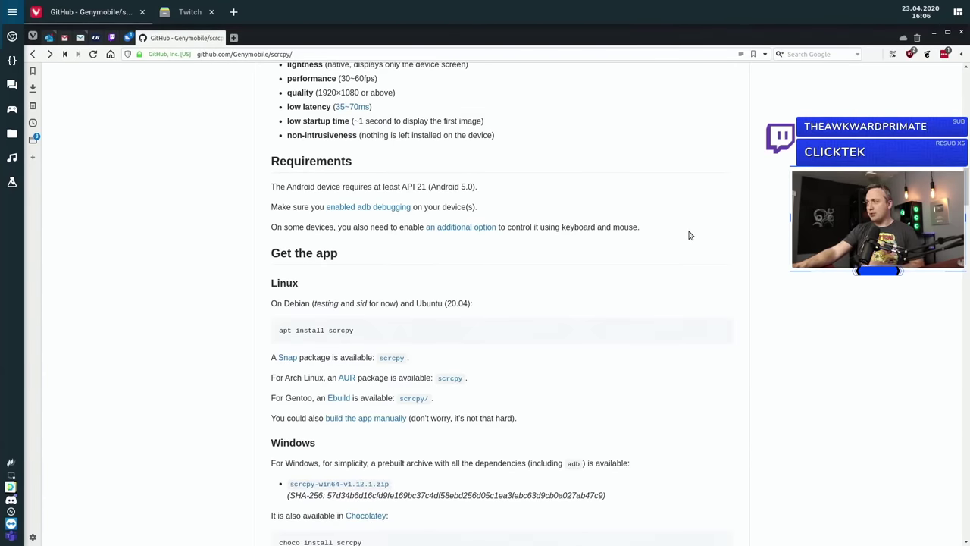
Scroll past Windows, macOS, Run and Features to the bit-rate, crop and recording options.
scroll(607, 252, "down", 1)
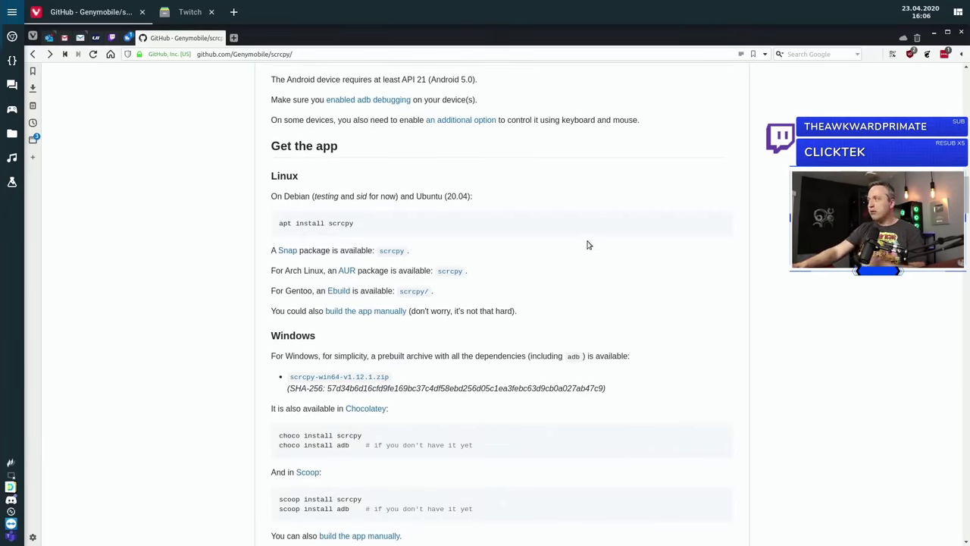
scroll(584, 244, "down", 1)
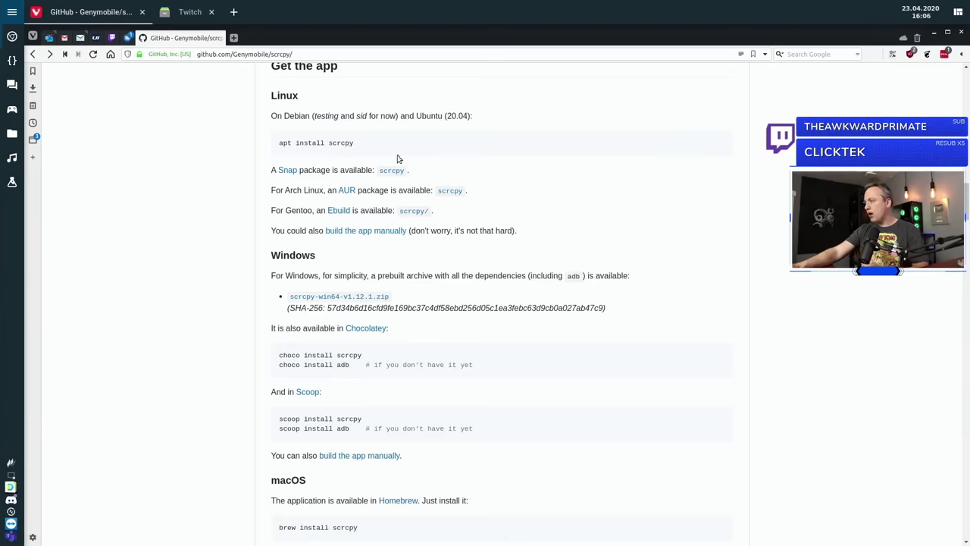
scroll(456, 252, "down", 1)
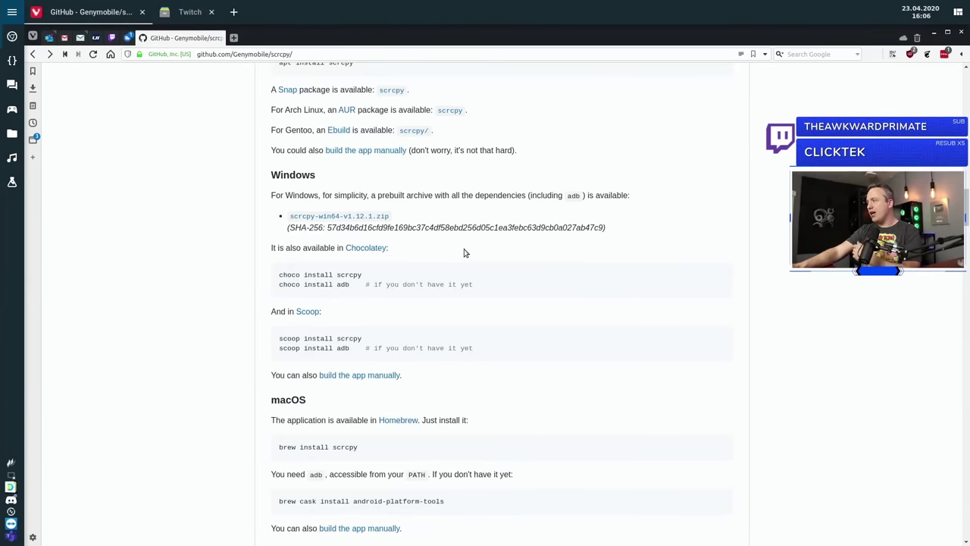
scroll(459, 263, "down", 1)
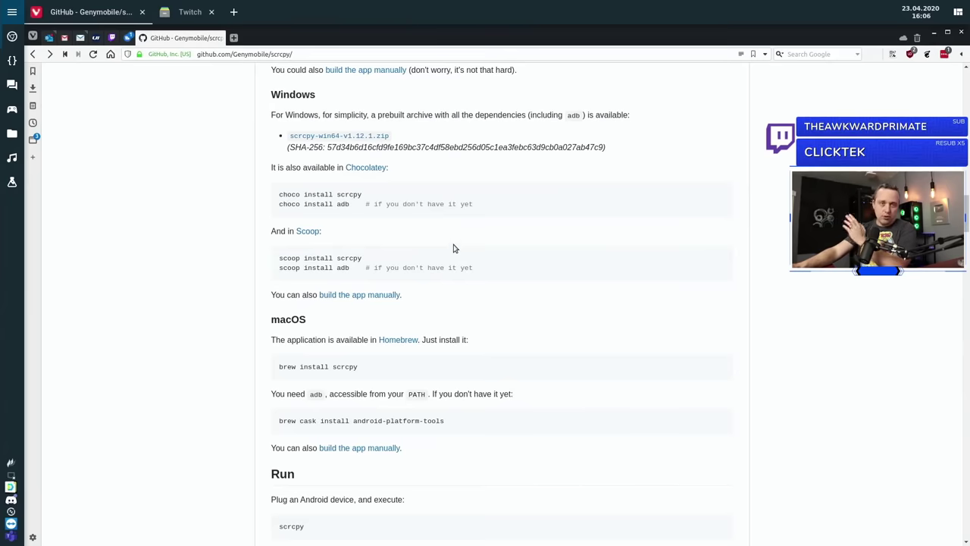
scroll(460, 247, "down", 4)
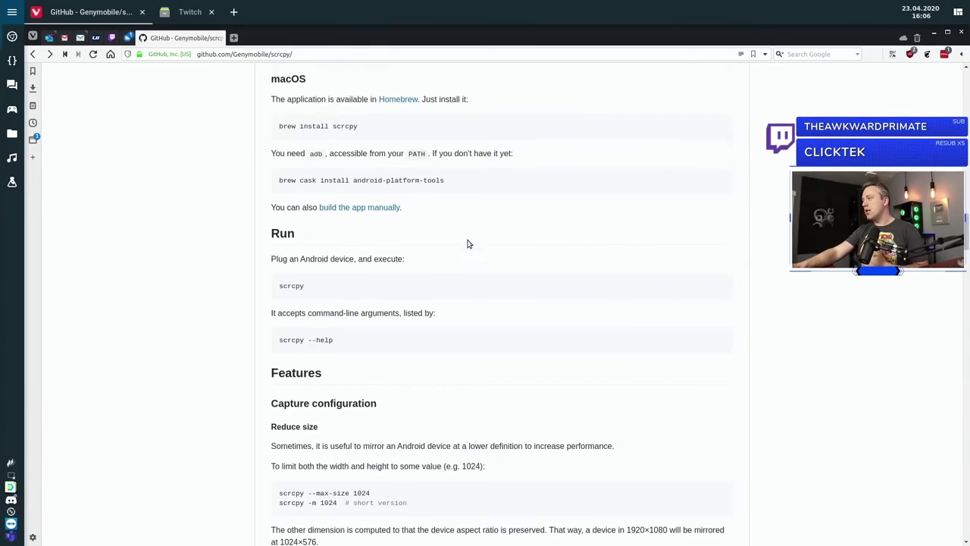
scroll(464, 245, "down", 4)
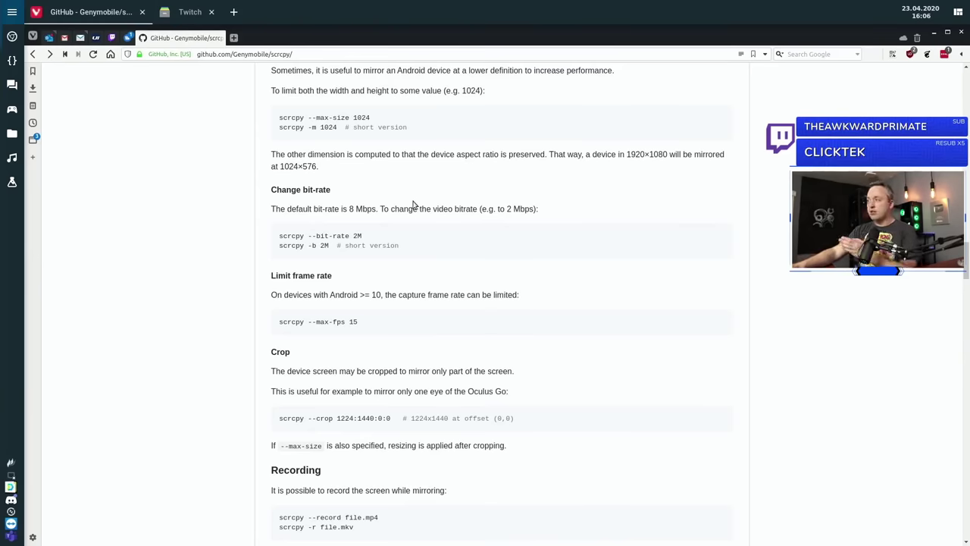
scroll(414, 204, "down", 4)
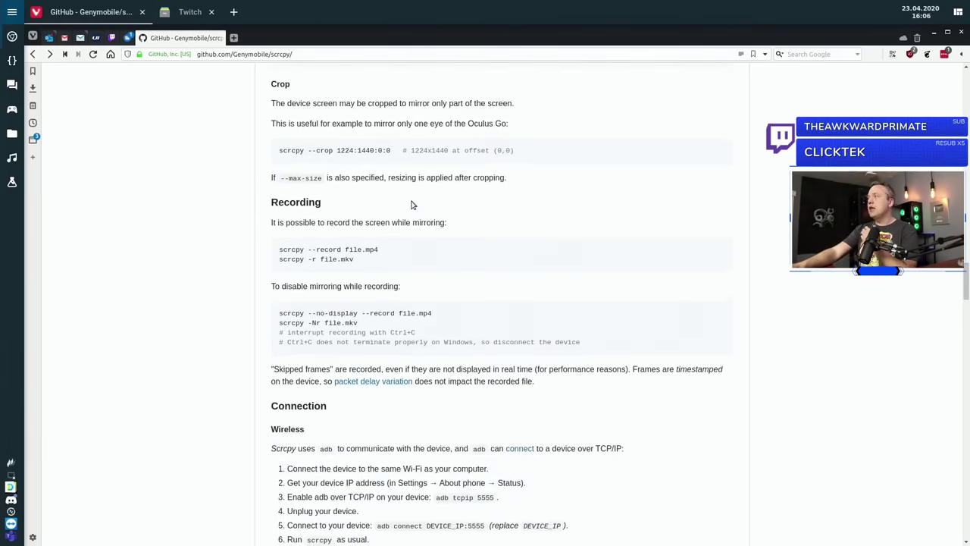
Scroll through the Connection and Window configuration sections, then close the browser.
scroll(413, 205, "down", 1)
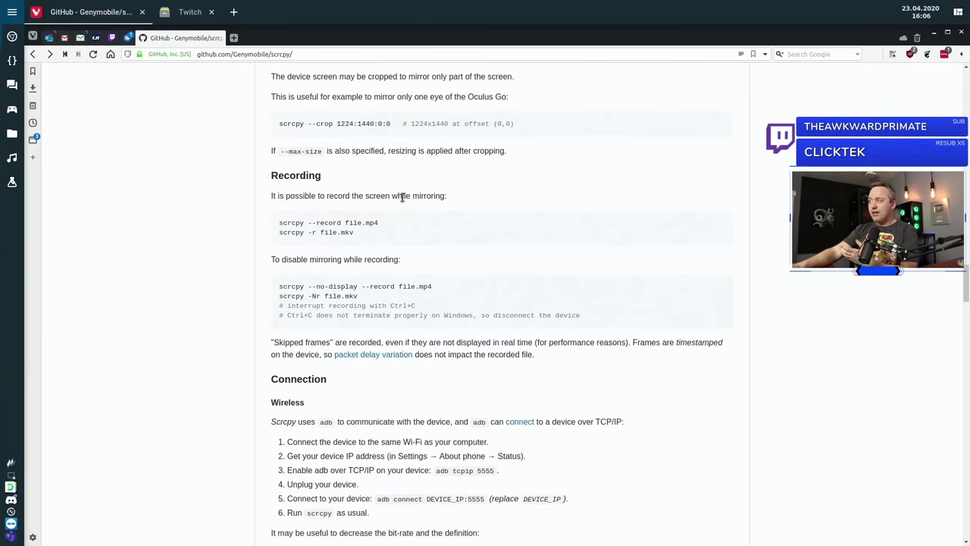
scroll(402, 197, "down", 1)
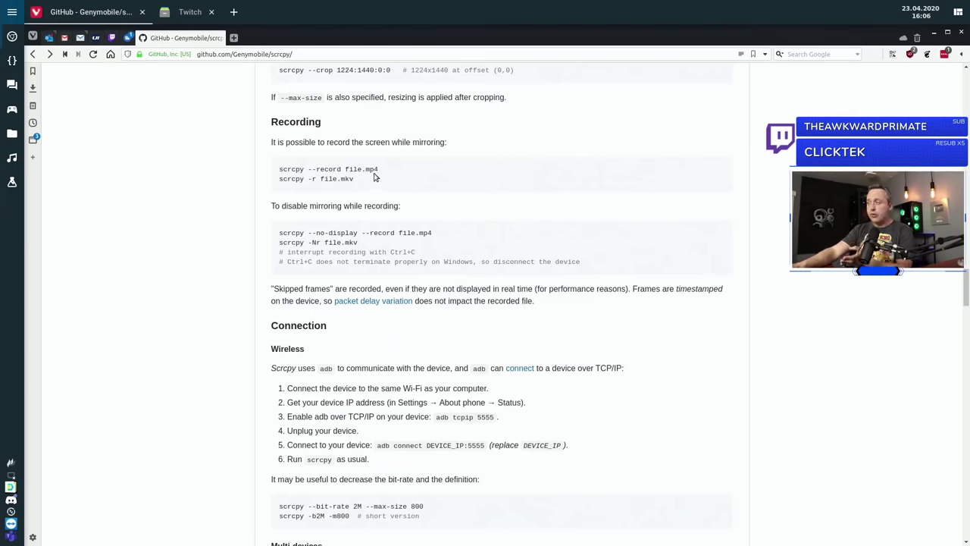
scroll(364, 176, "down", 1)
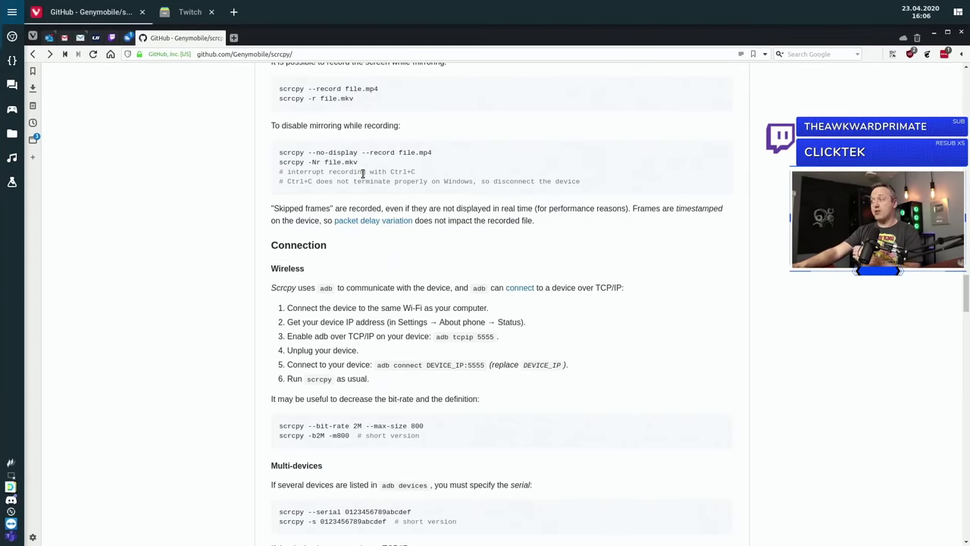
scroll(363, 173, "down", 2)
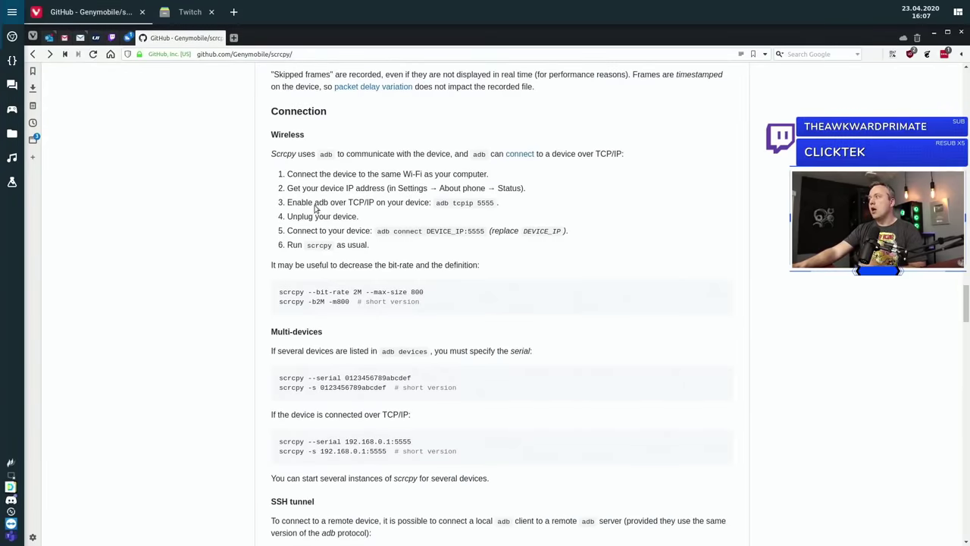
scroll(327, 172, "down", 1)
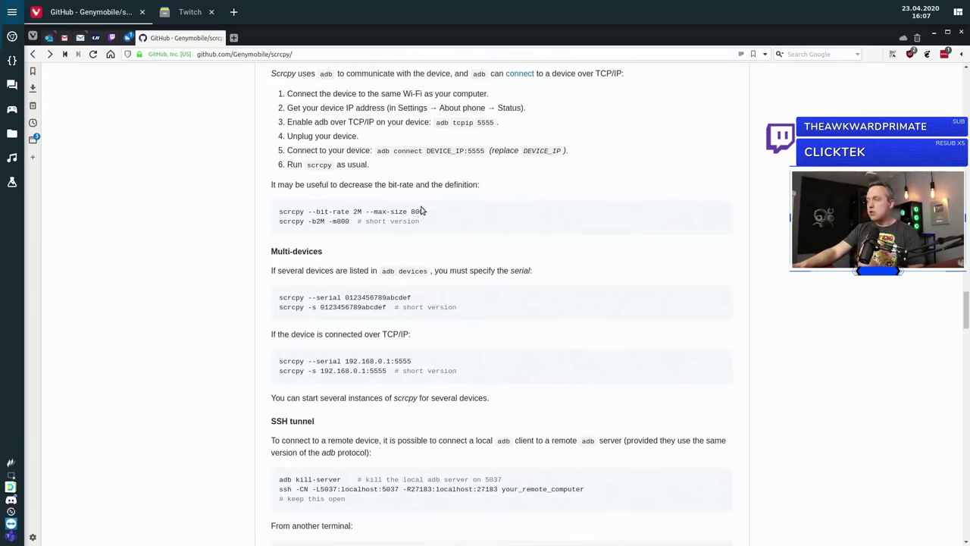
scroll(409, 209, "down", 7)
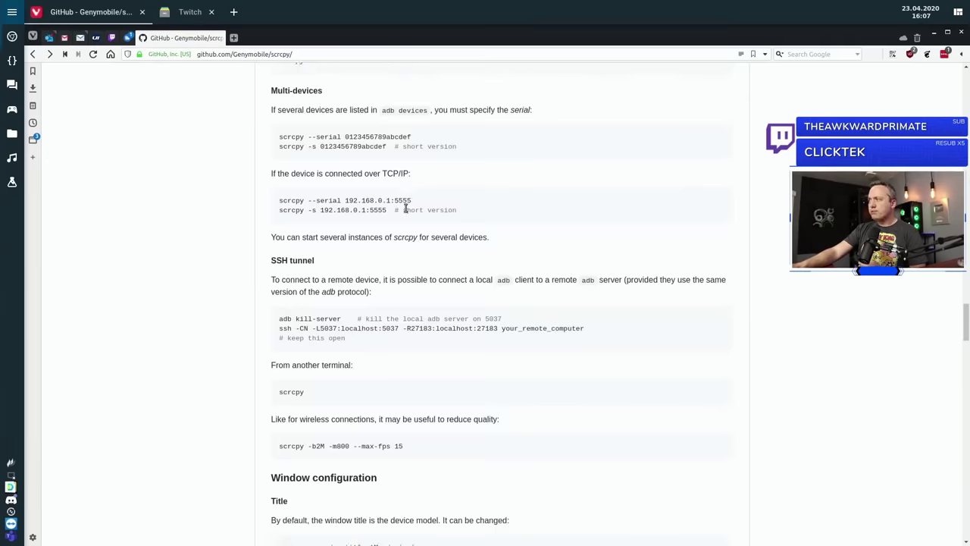
scroll(359, 134, "down", 2)
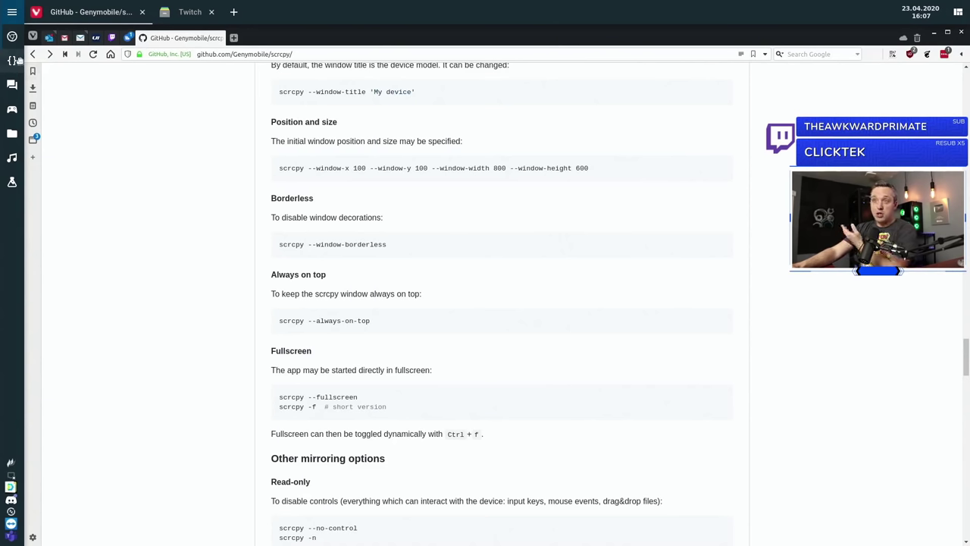
left_click(13, 60)
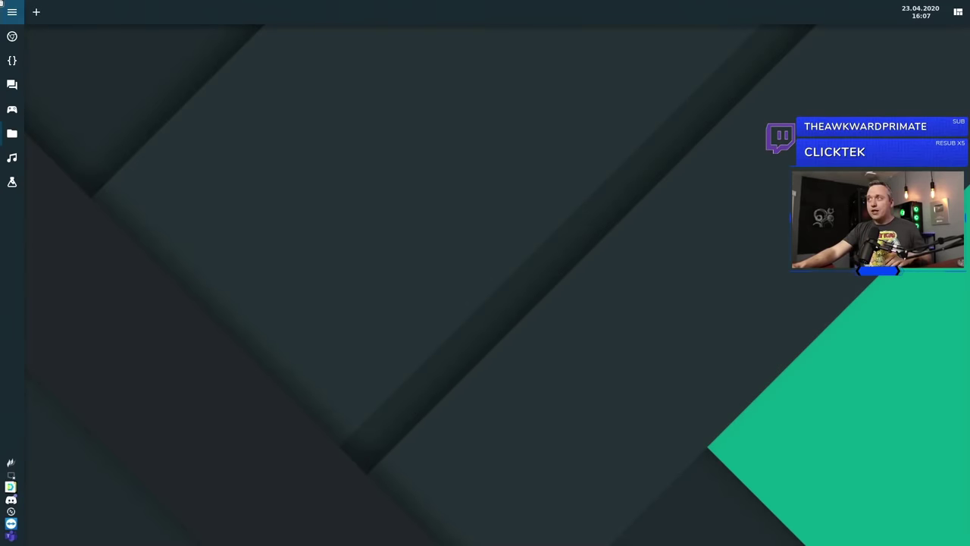
Launch scrcpy from the application launcher search to mirror the Pixel 3.
left_click(3, 4)
left_click(86, 10)
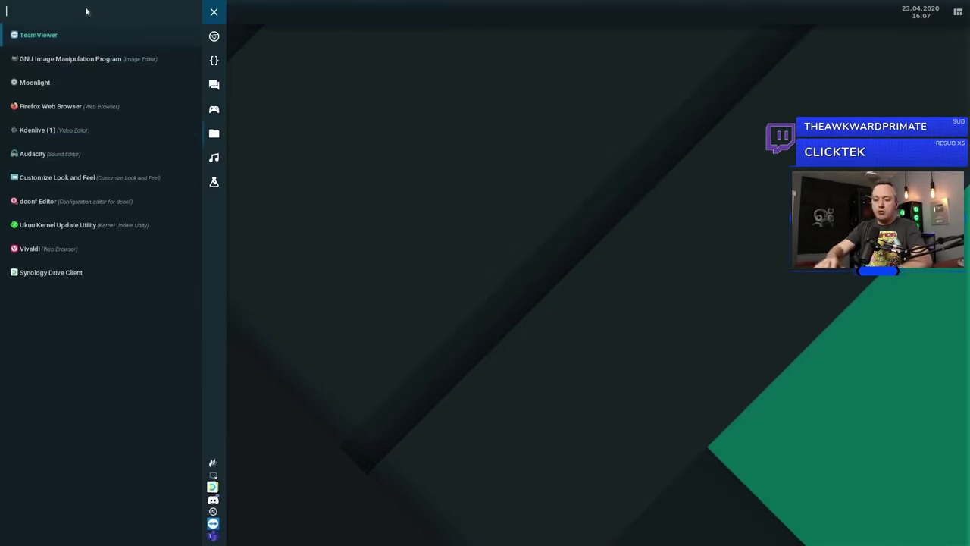
type("scrcp")
key("Return")
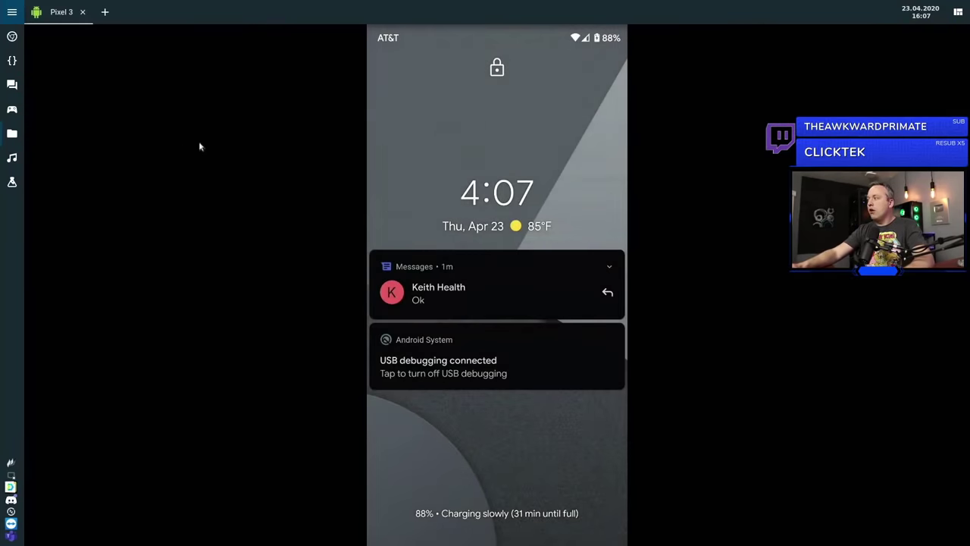
Unlock the phone with its PIN and open the Unnamed Folder of Google apps.
left_click_drag(524, 450, 537, 79)
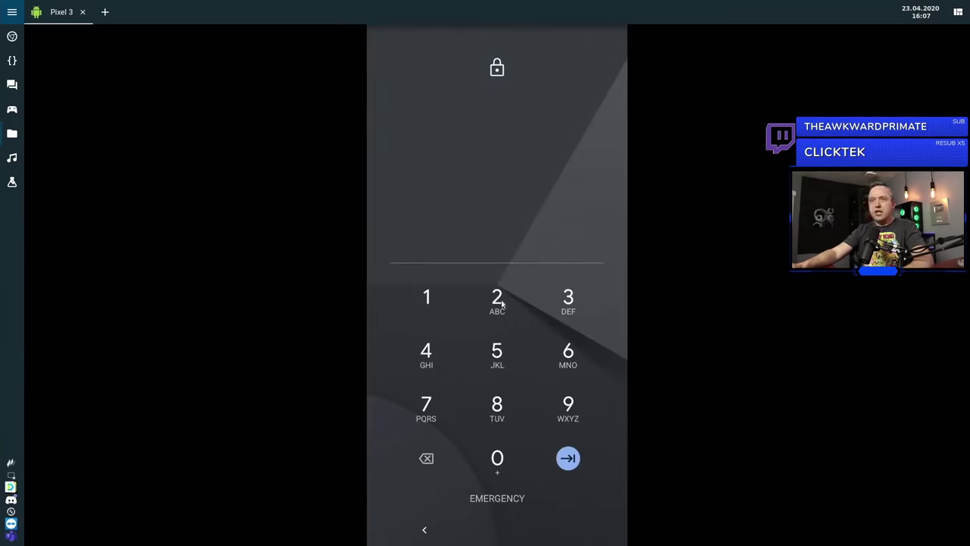
left_click(499, 300)
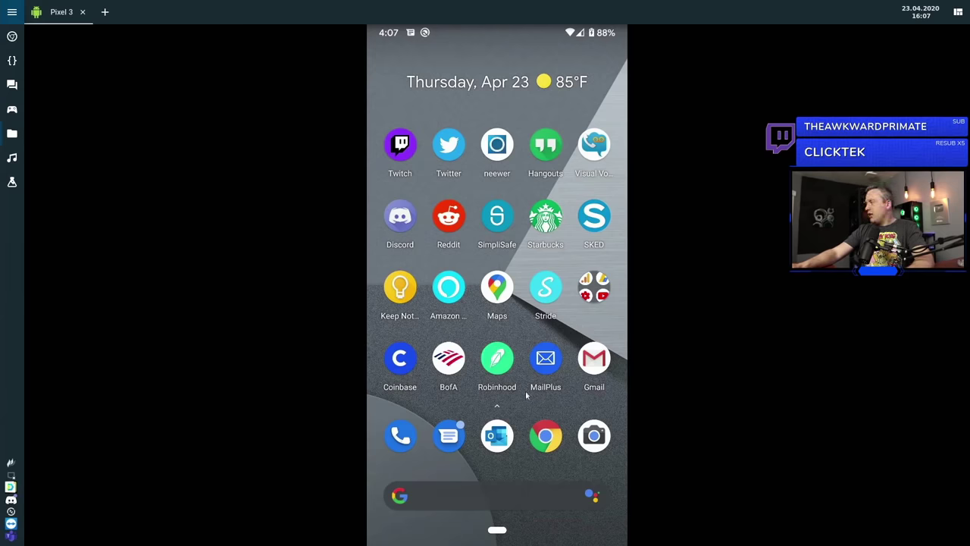
left_click(587, 297)
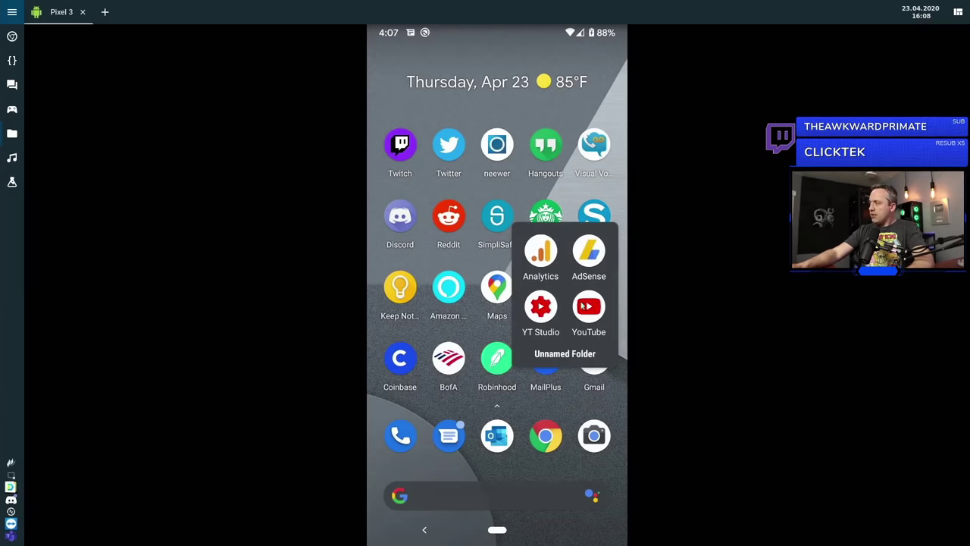
Play the Linux comfort video in YouTube, pause it at 0:15, and return home.
left_click(590, 307)
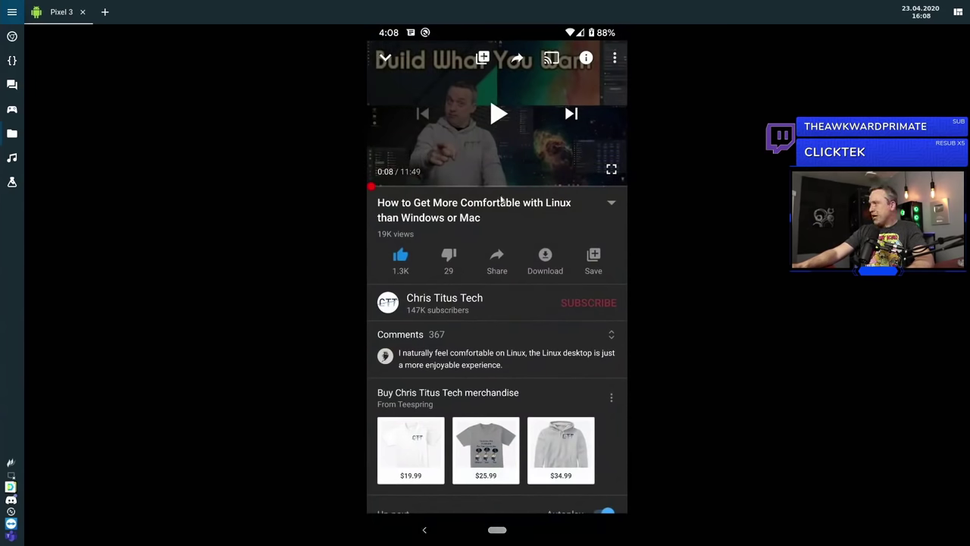
left_click(496, 114)
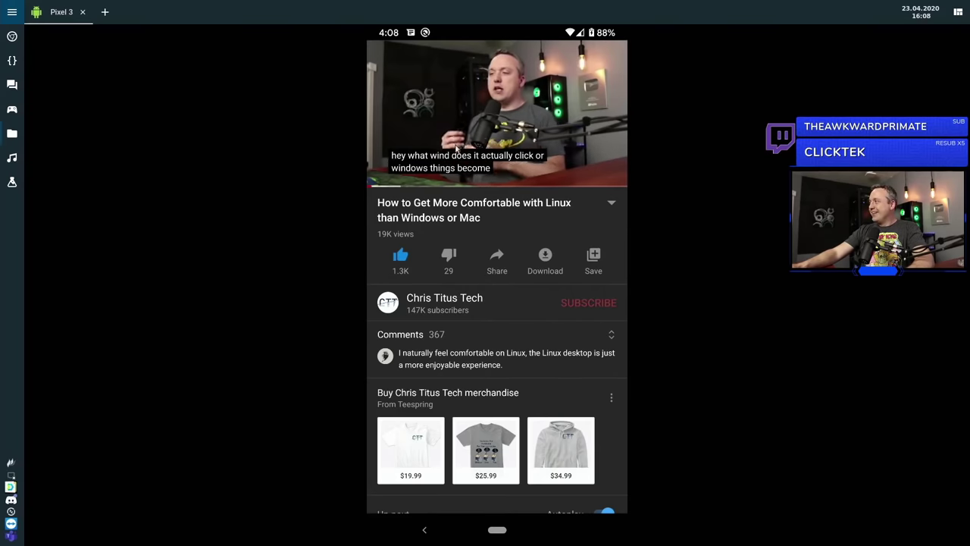
left_click(489, 114)
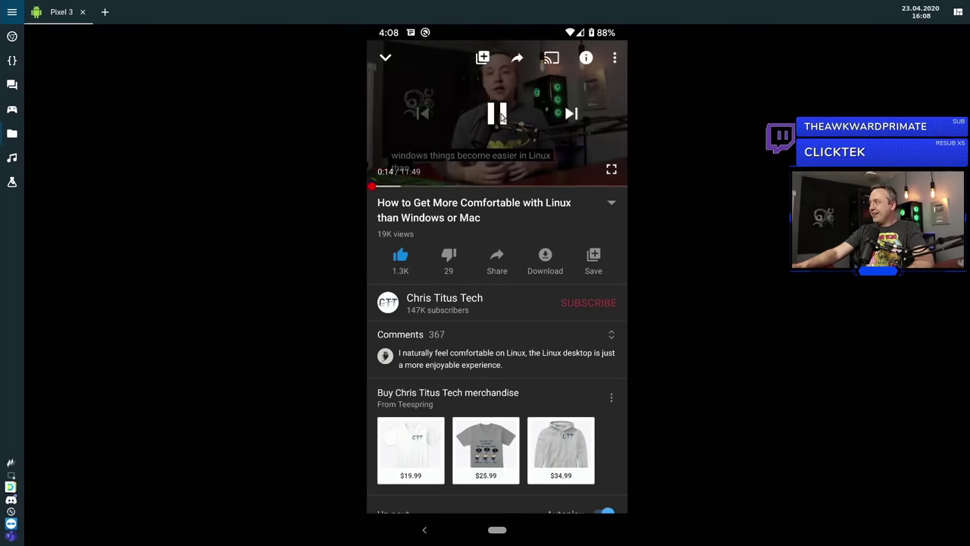
left_click(493, 133)
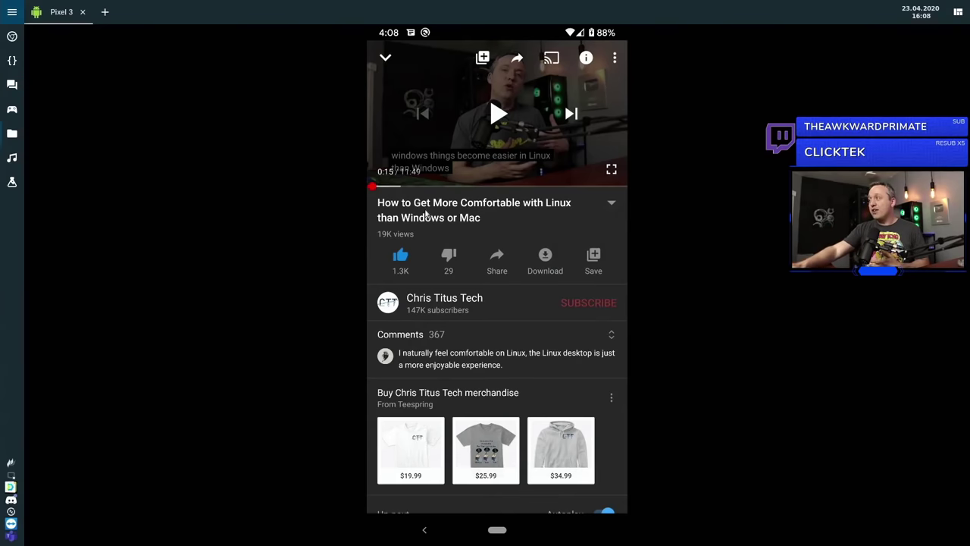
left_click(489, 532)
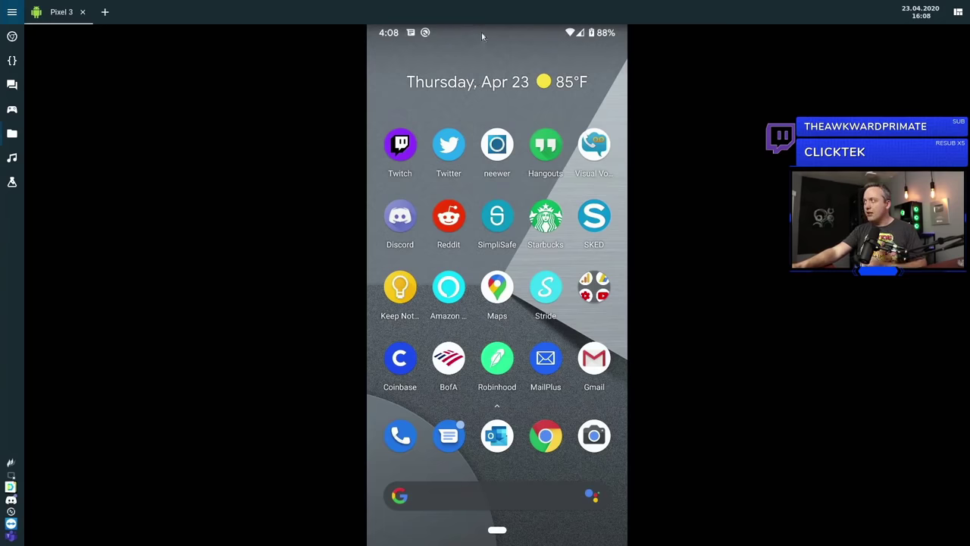
Open Settings from quick settings and go to the About phone page.
left_click_drag(481, 29, 573, 166)
left_click_drag(564, 133, 585, 505)
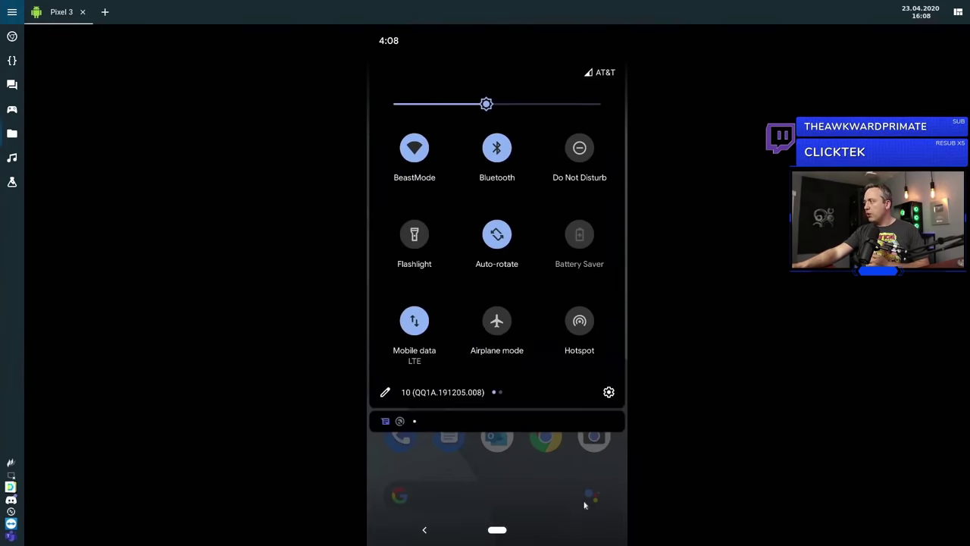
left_click(611, 392)
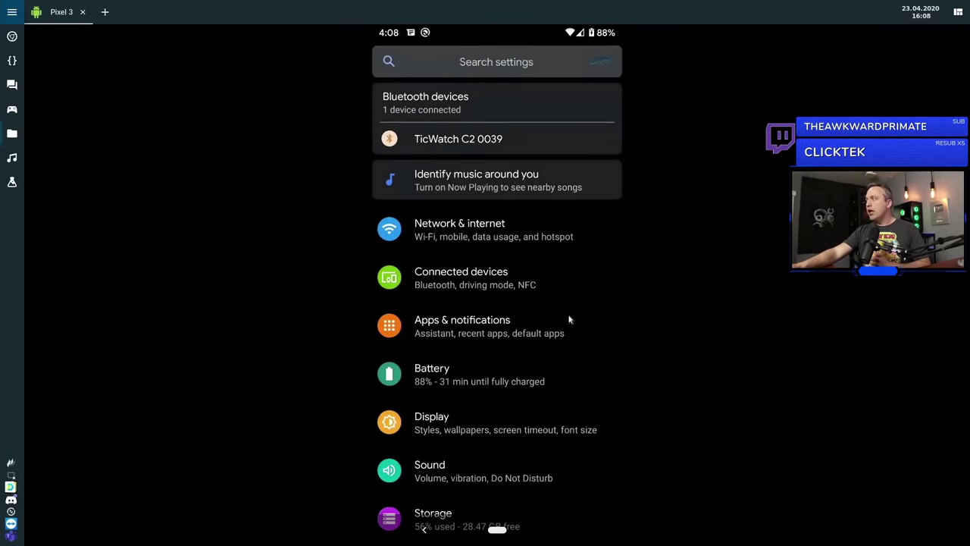
scroll(541, 386, "down", 5)
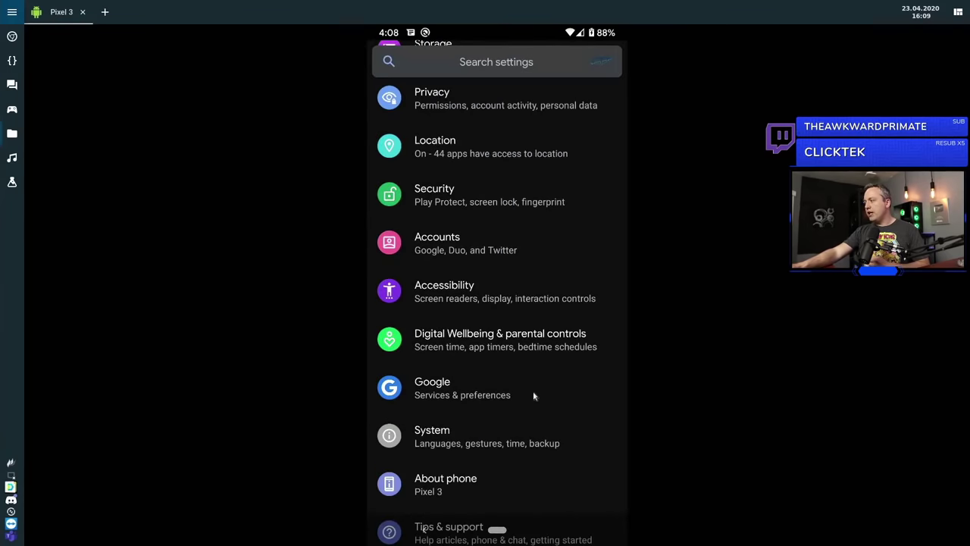
left_click(432, 486)
Tap Build number to confirm developer mode is already enabled, then open System settings.
scroll(538, 288, "down", 10)
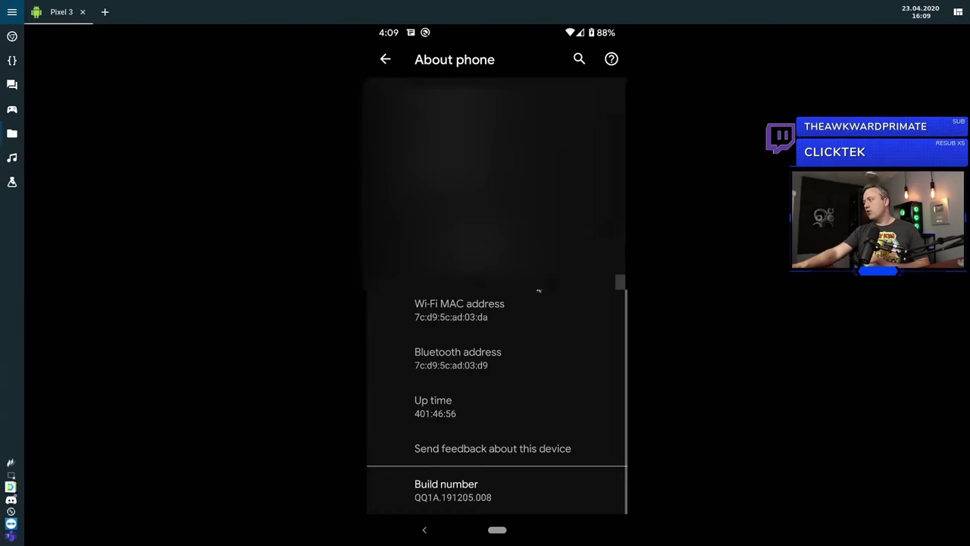
left_click(453, 491)
left_click(453, 491)
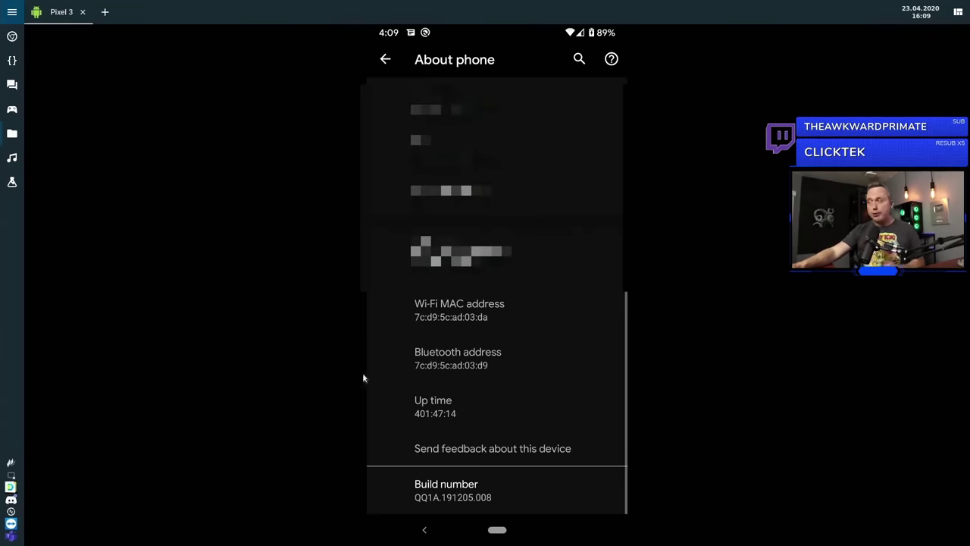
left_click(384, 62)
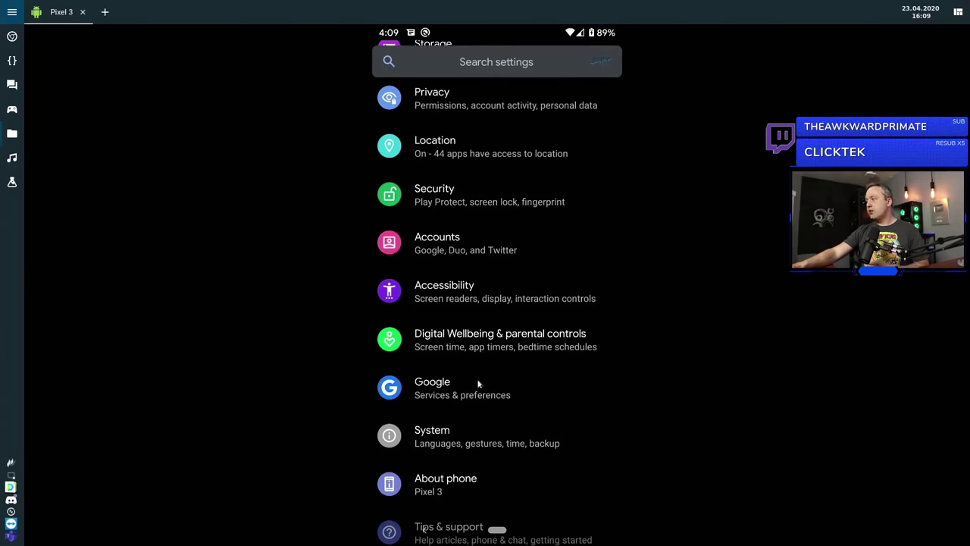
left_click(452, 447)
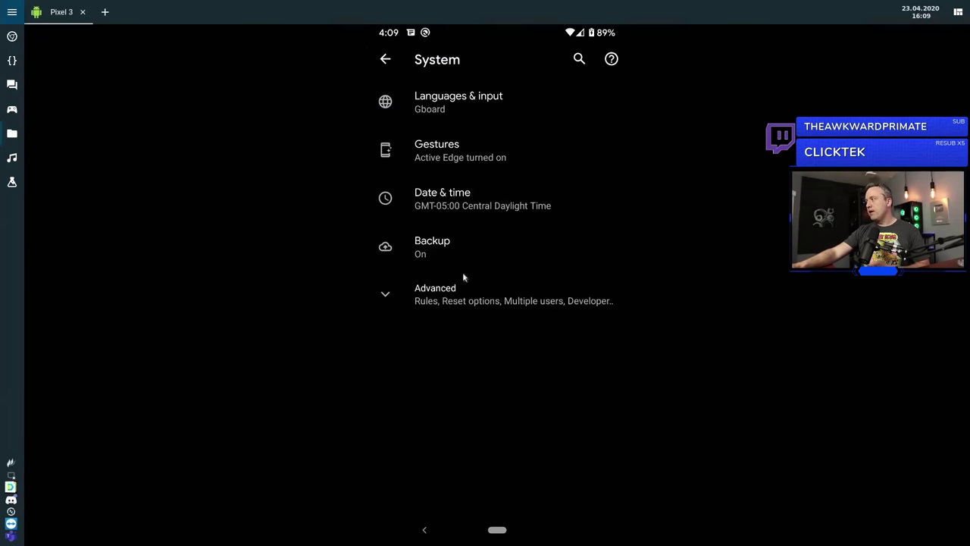
Check USB debugging is on under Advanced > Developer options, then return to main Settings.
left_click(442, 301)
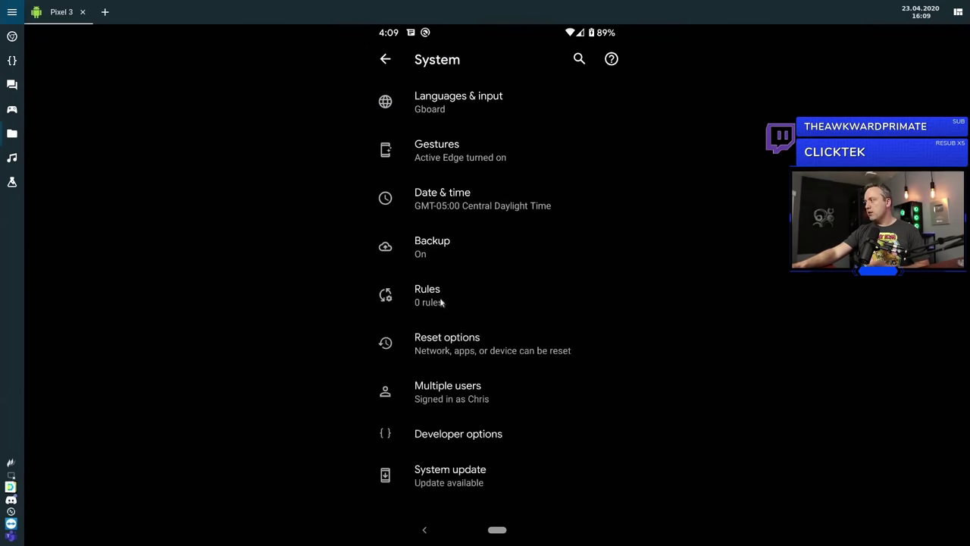
left_click(447, 436)
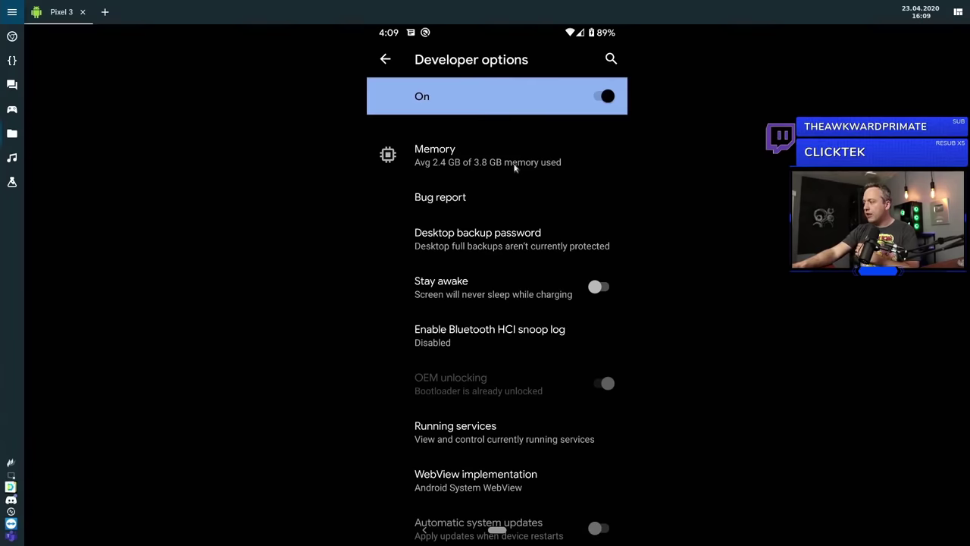
scroll(514, 168, "down", 5)
scroll(513, 170, "down", 3)
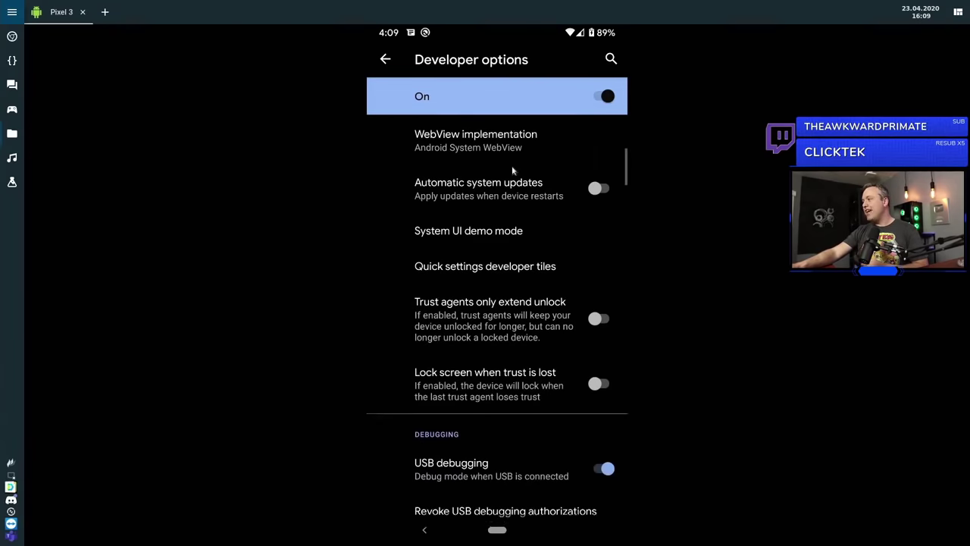
scroll(513, 171, "down", 3)
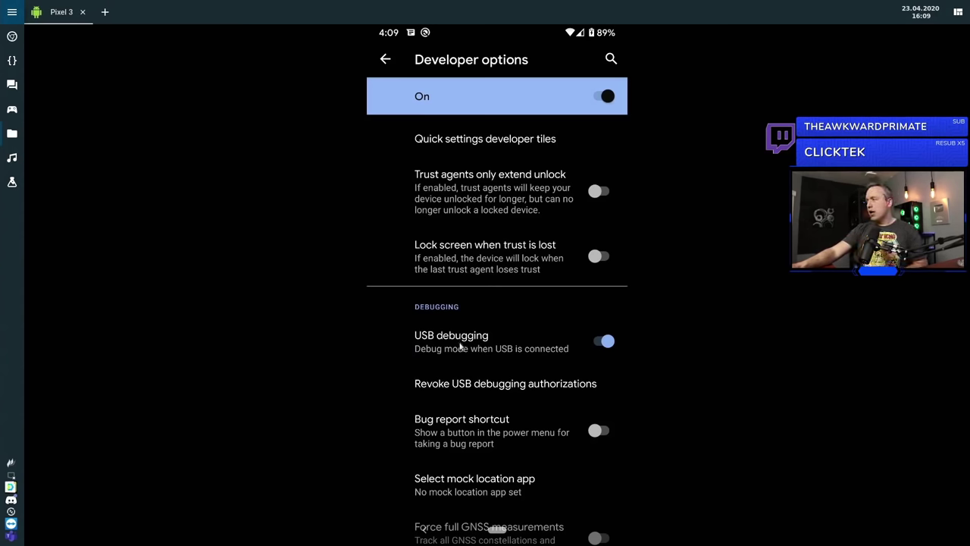
left_click(386, 60)
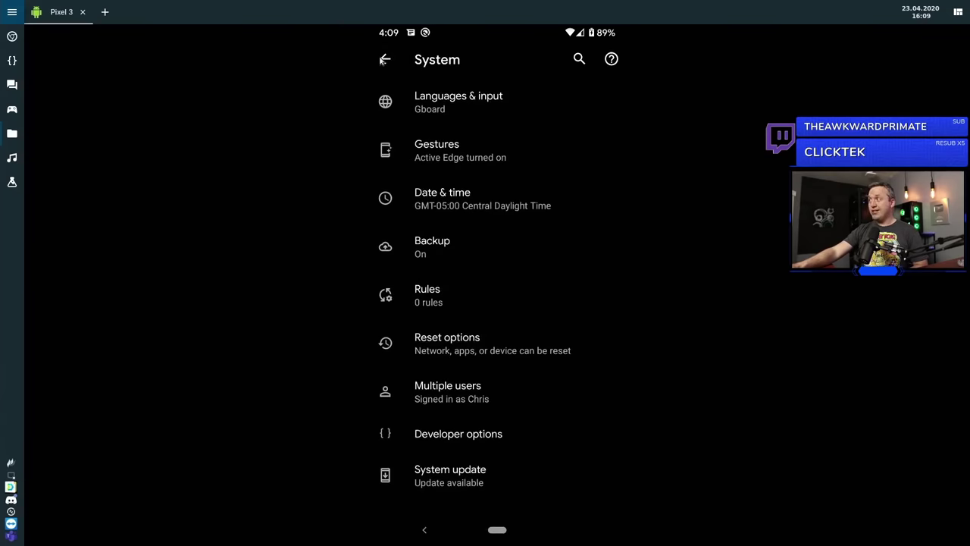
left_click(385, 60)
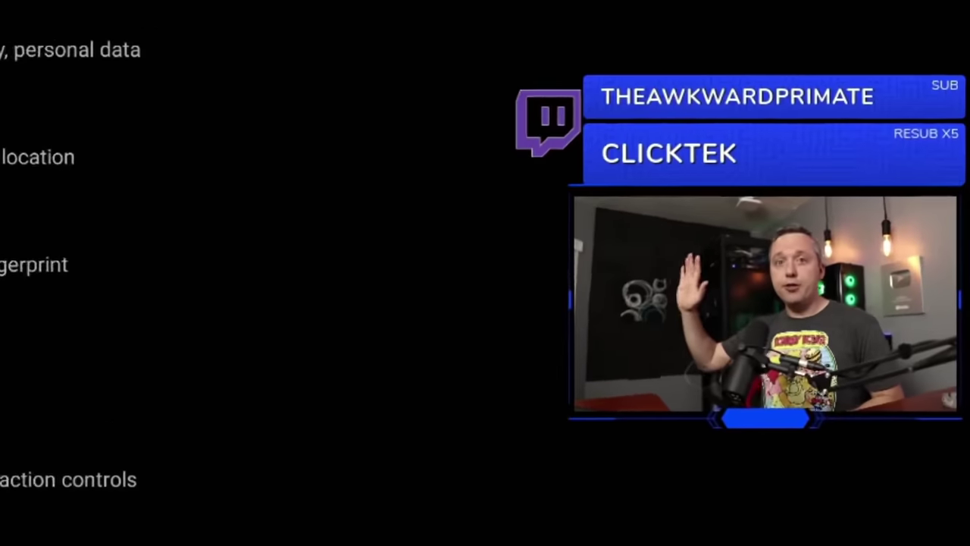